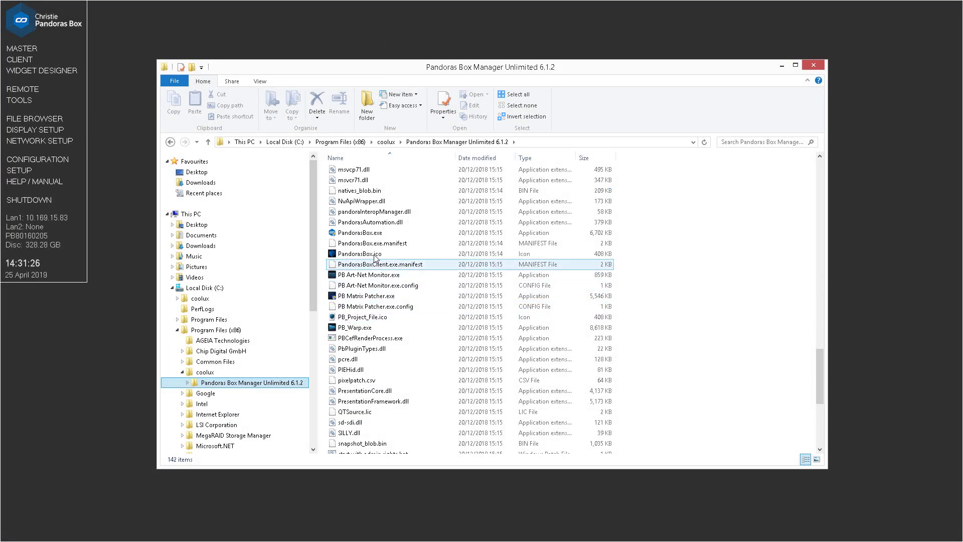
- Launch PandorasBox.exe from the Pandoras Box Manager Unlimited 6.1.2 install folder
left_click(373, 234)
double_click(373, 234)
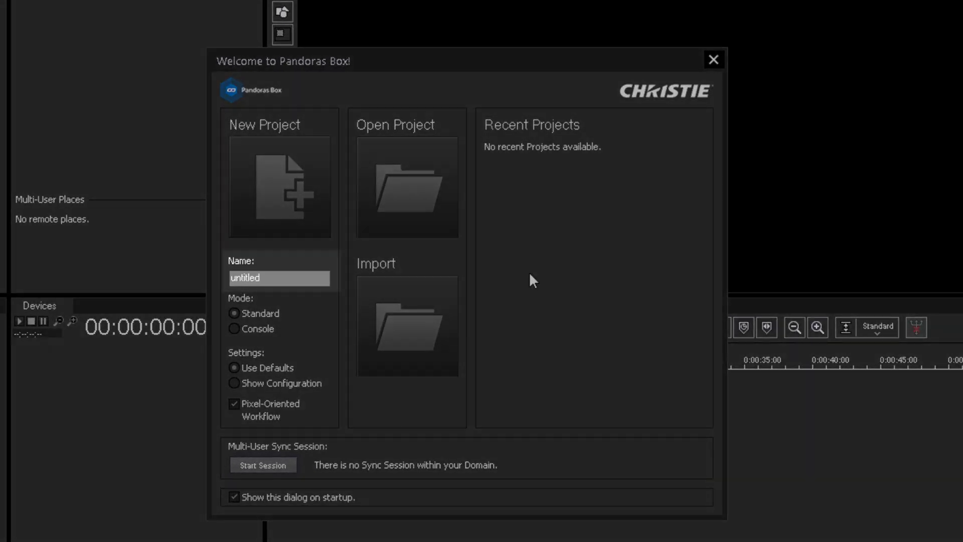
- Rename the new project from untitled to 'PB 1st Grade' in the Welcome dialog
left_click(308, 281)
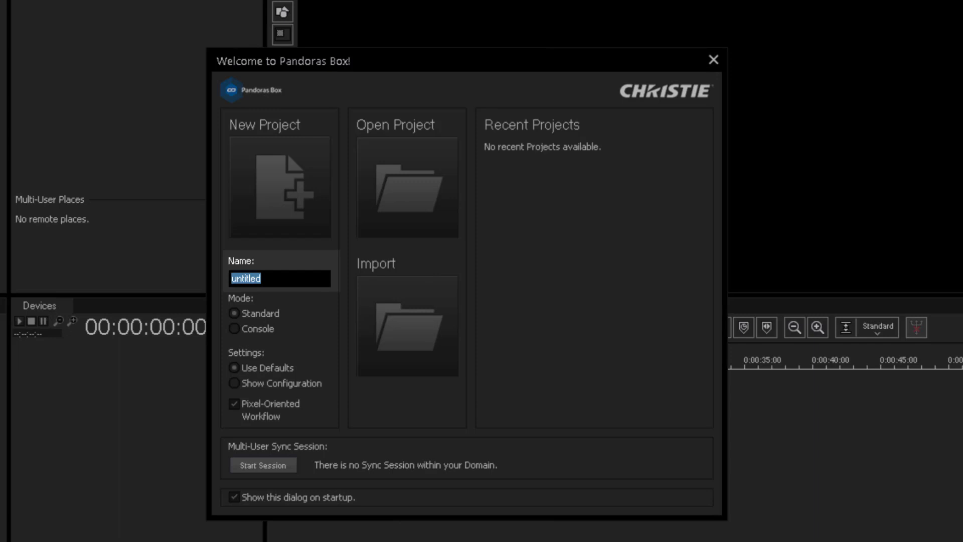
type("PB 1st Grade")
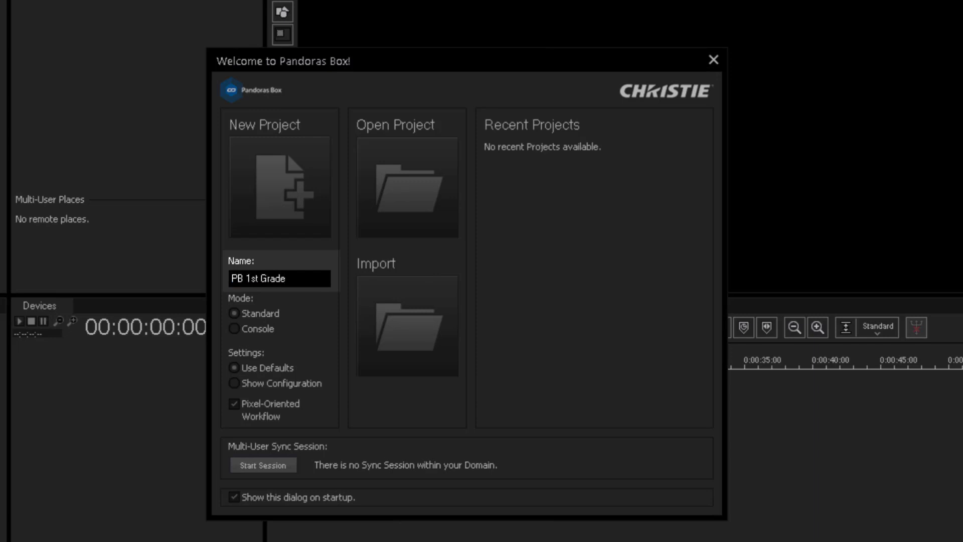
left_click(362, 294)
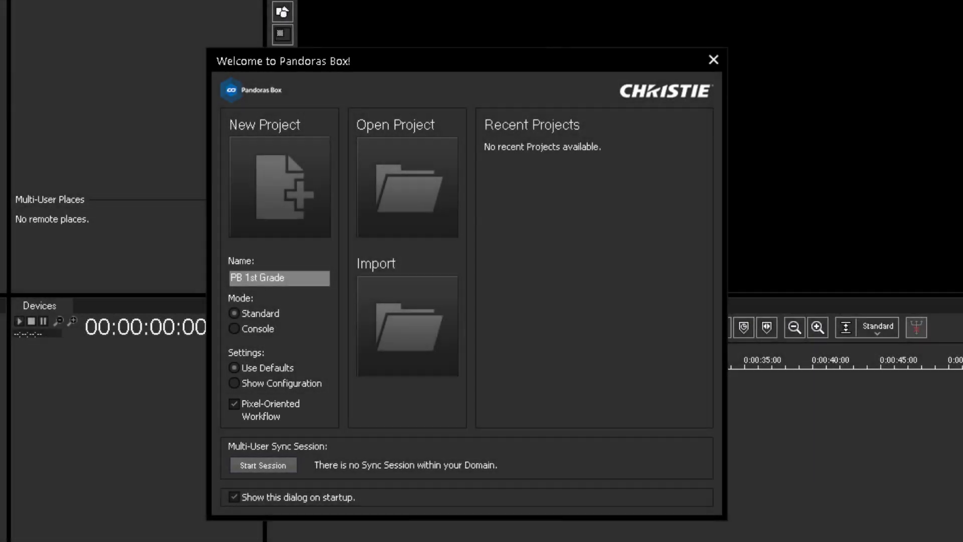
- Create the new project, opening an empty workspace with Layer 1, Layer 2, Track 1 and Track 2
left_click(295, 187)
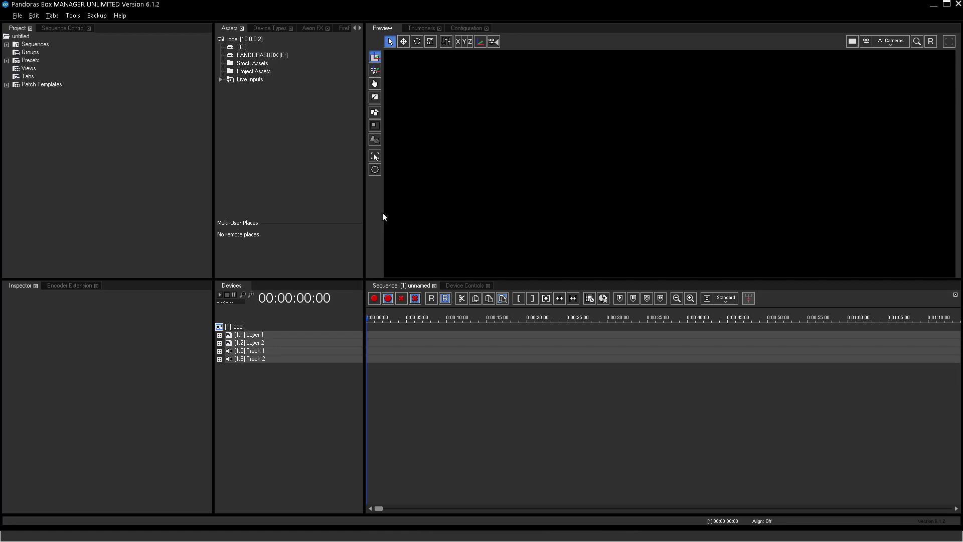
- Expand Pandoras Box SERVER in Device Types and drag the Server DUAL device into Devices
left_click(275, 28)
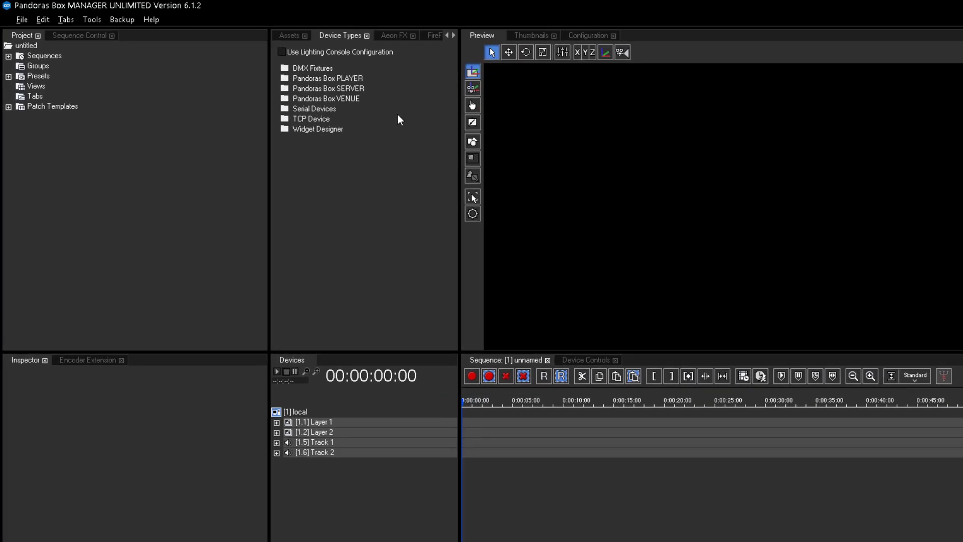
double_click(284, 89)
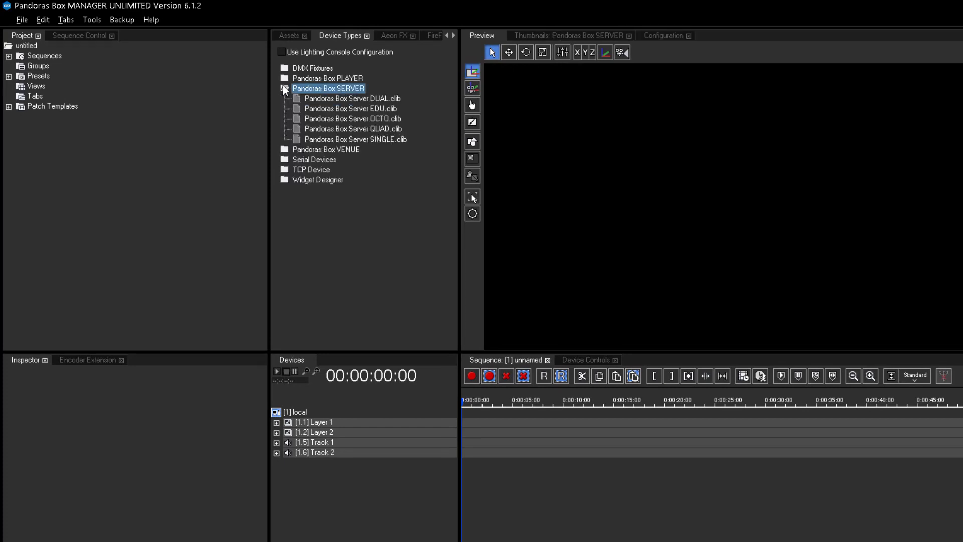
left_click_drag(308, 100, 293, 475)
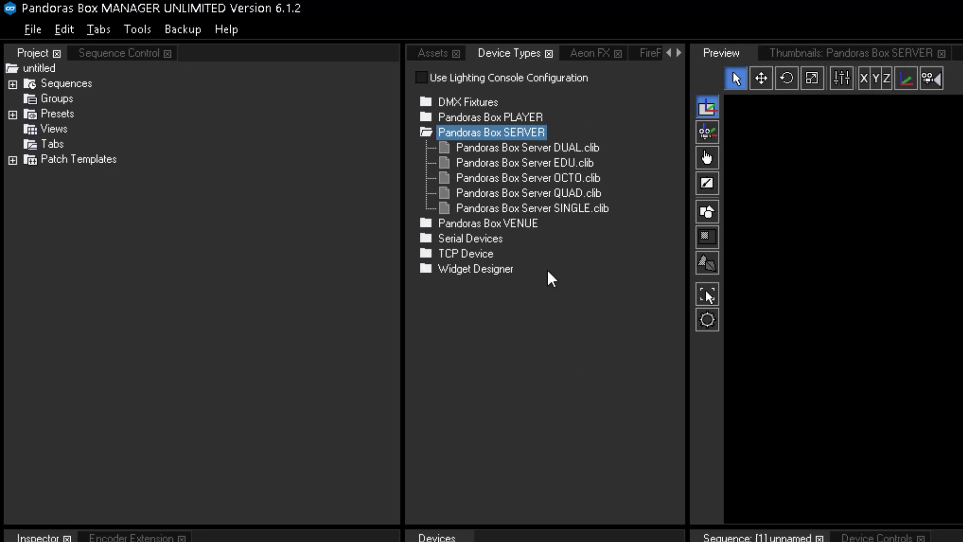
- Return to the Assets tab showing the local 10.0.0.2 asset tree
left_click(436, 55)
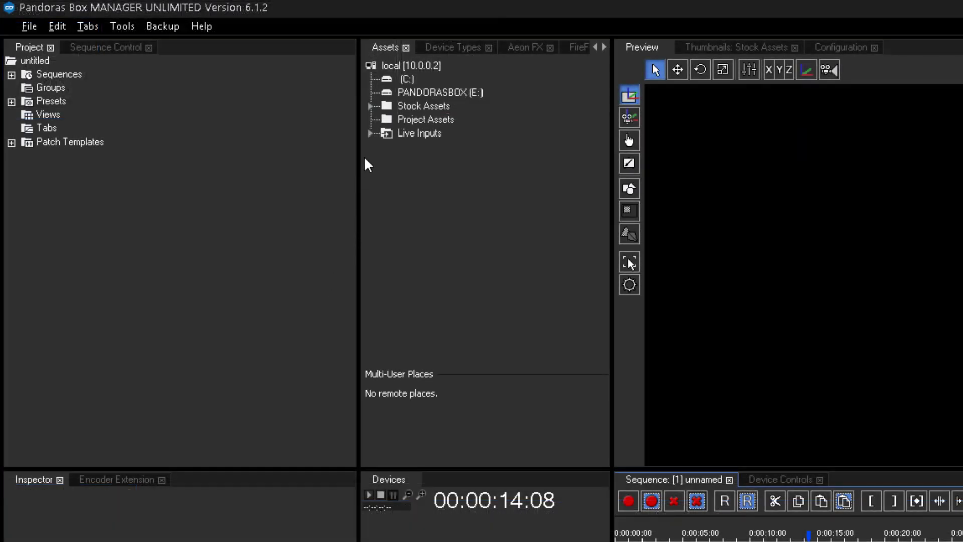
- Add Calibrate.png from Stock Assets > Testpattern > 1920x1080 to the project
left_click(370, 106)
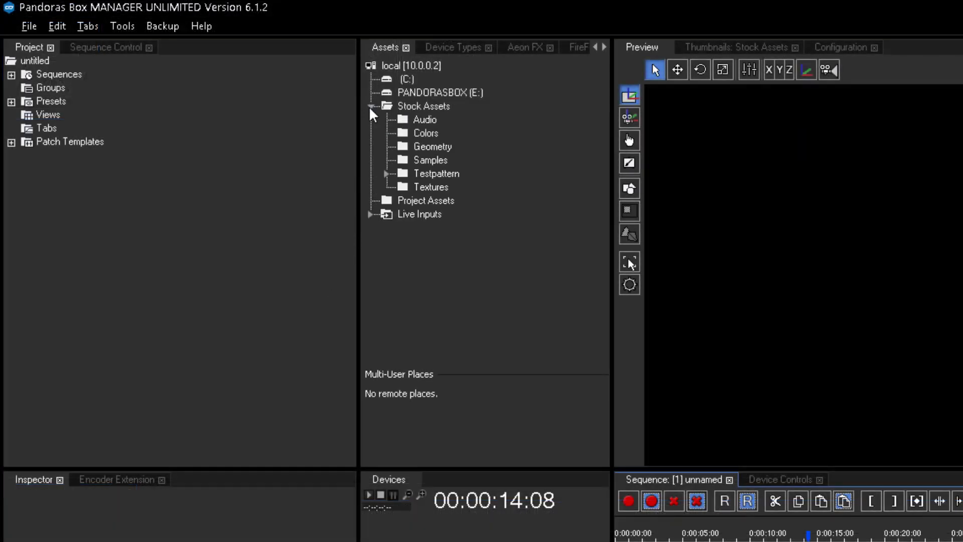
left_click(385, 173)
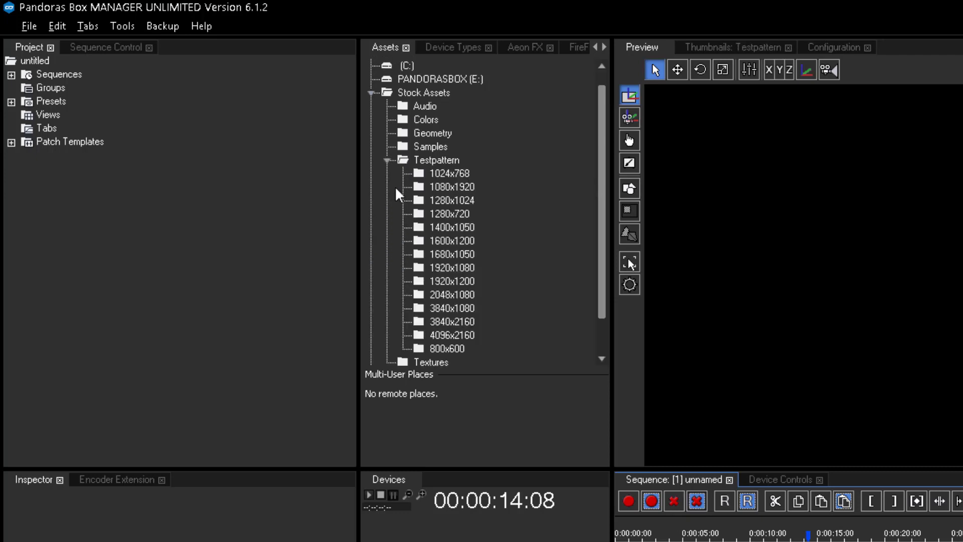
left_click(416, 271)
left_click(402, 267)
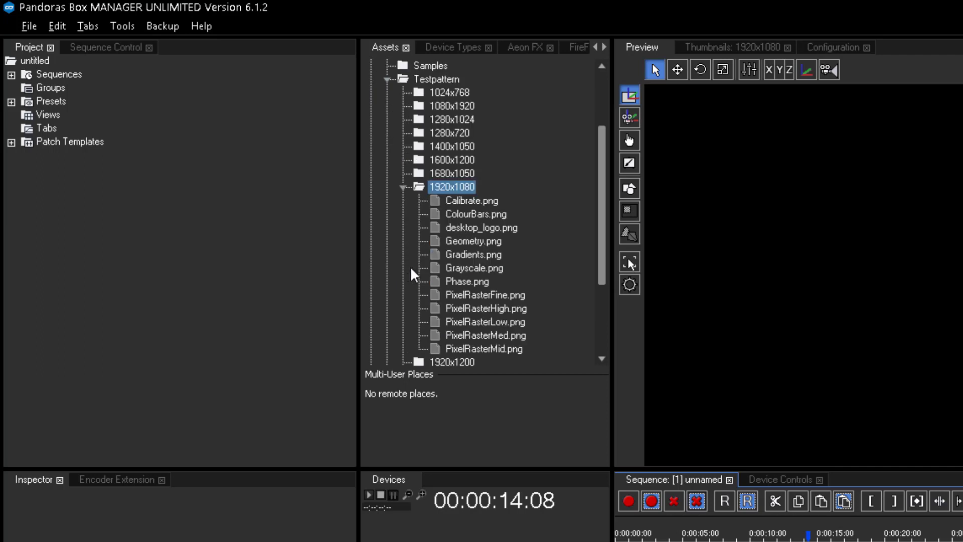
left_click_drag(467, 199, 269, 236)
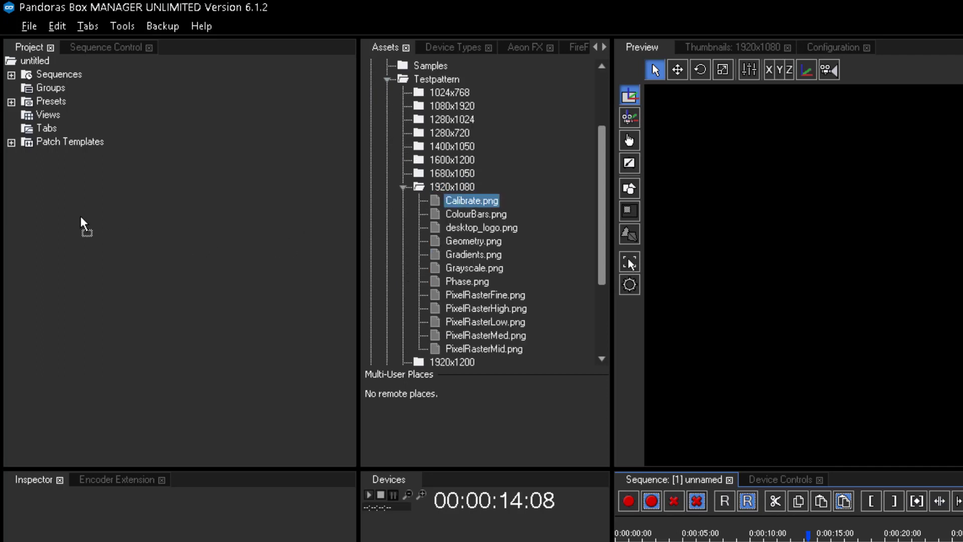
left_click_drag(81, 215, 78, 212)
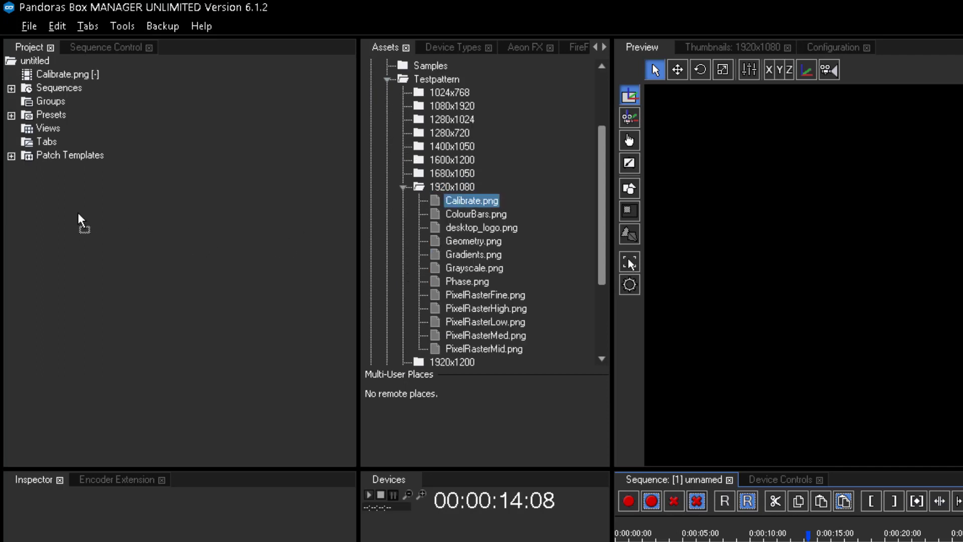
- Add a new project folder named 'Test Patterns'
right_click(38, 62)
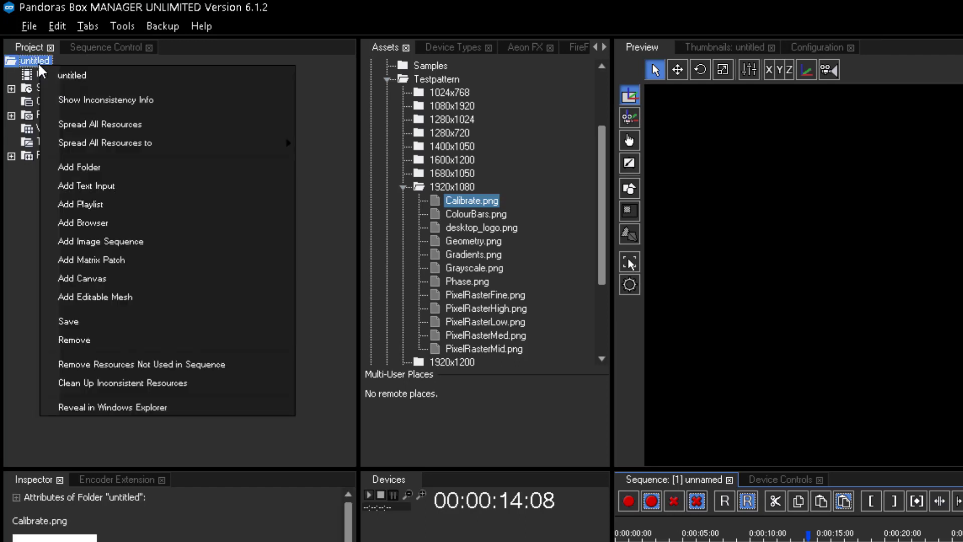
left_click(75, 166)
type("Test")
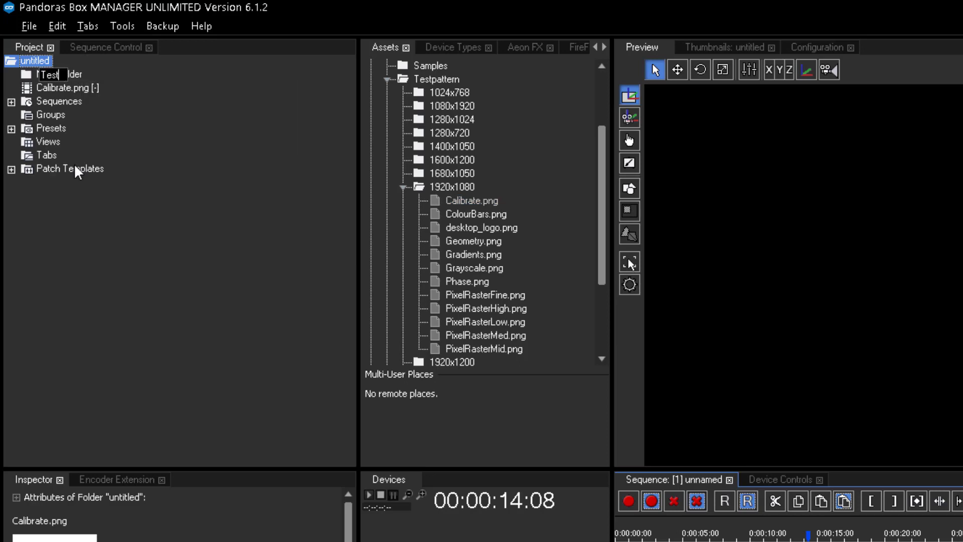
type(" Patterns")
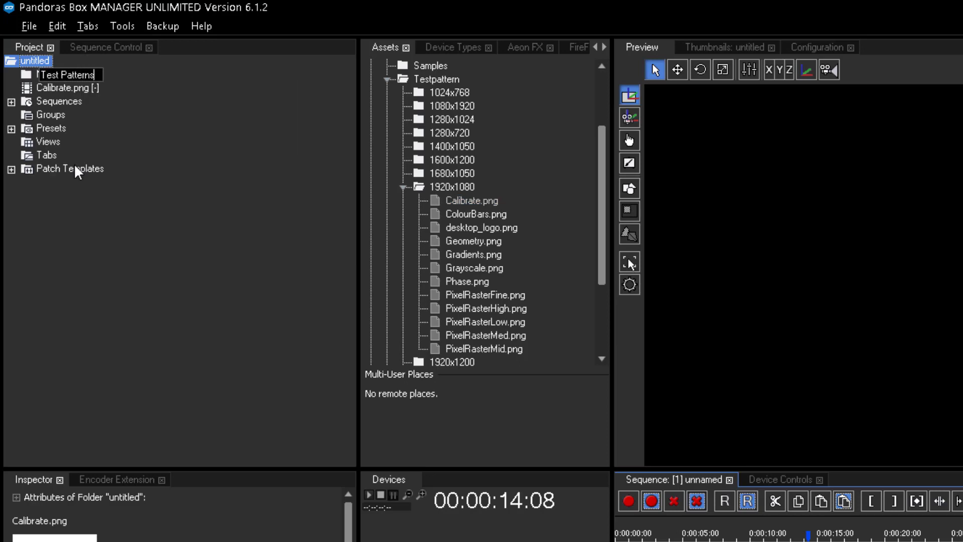
key("Return")
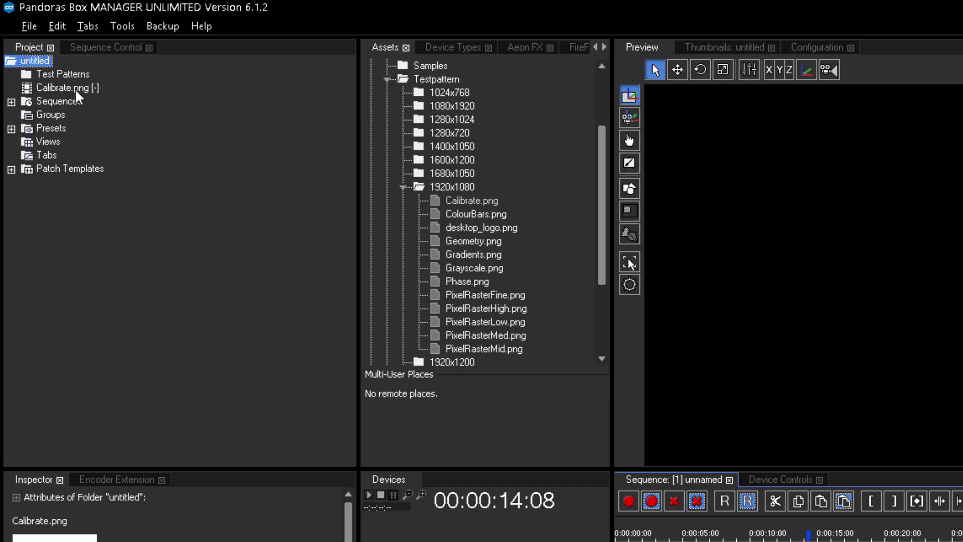
- Move Calibrate.png and the whole 1920x1080 test pattern folder into Test Patterns
mouse_move(74, 88)
left_mouse_down()
mouse_move(92, 89)
mouse_move(83, 72)
left_mouse_up()
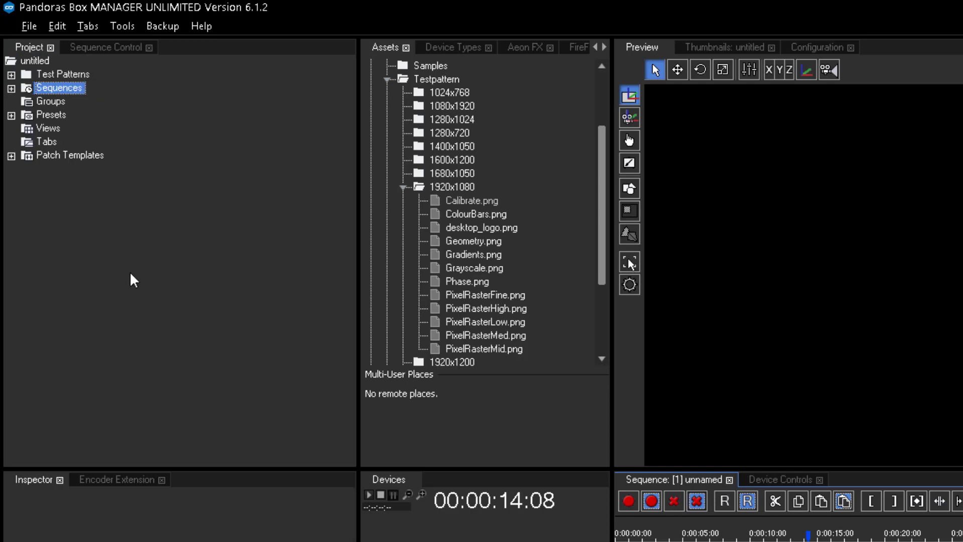
left_click(402, 186)
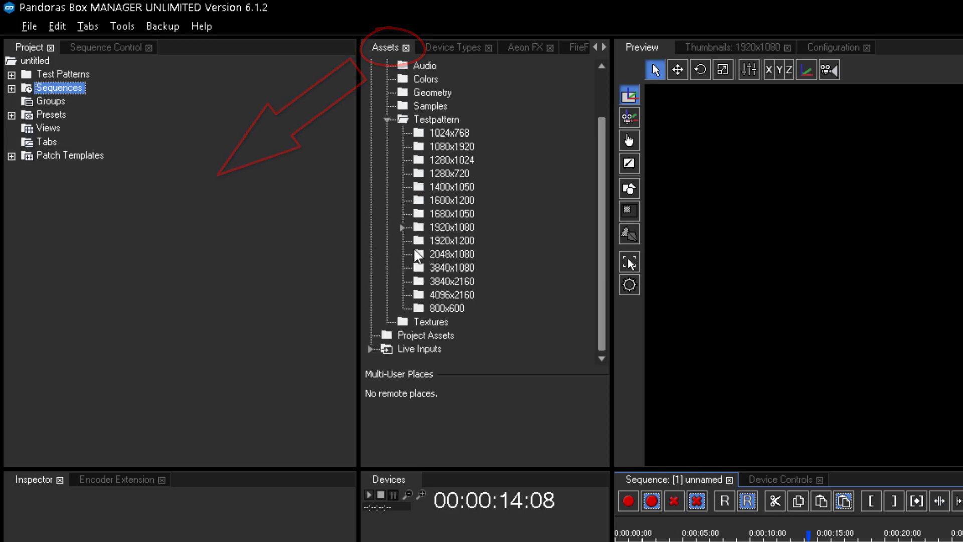
left_click_drag(433, 228, 93, 215)
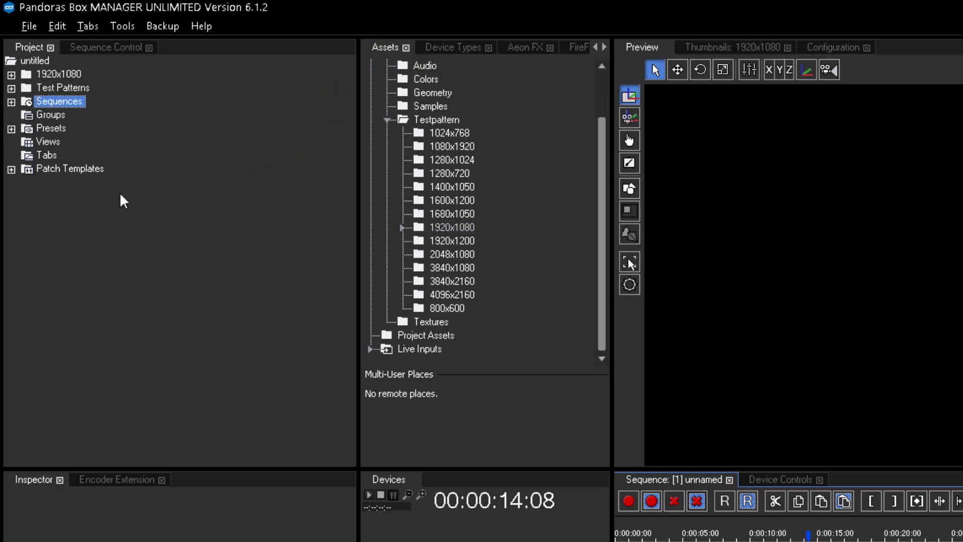
left_click_drag(74, 73, 74, 88)
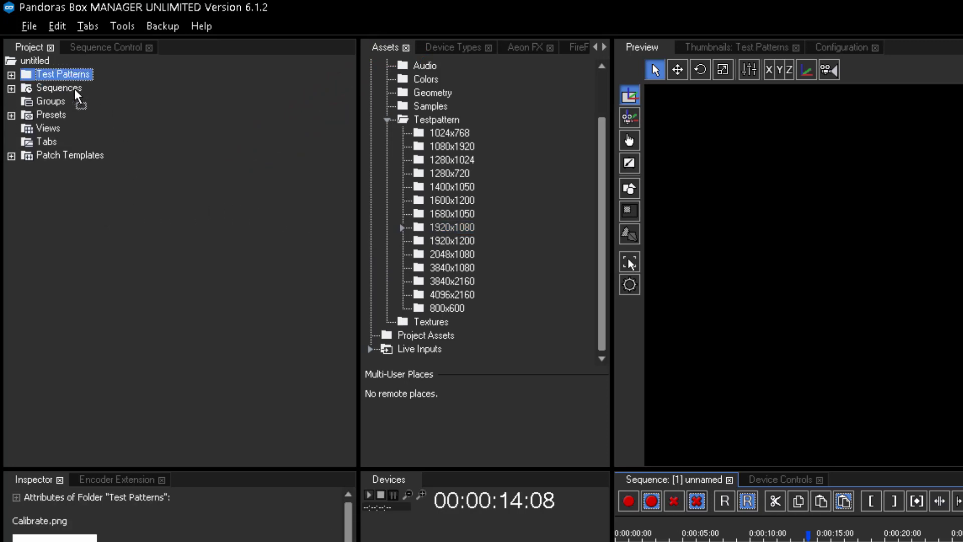
left_click(11, 74)
left_click(27, 89)
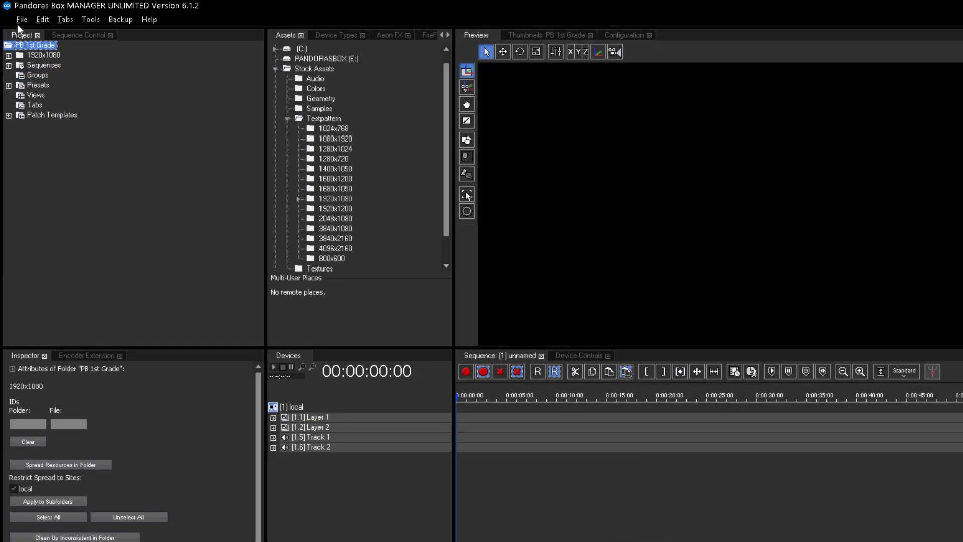
- Save the project as 'PB 1st Grade' in the coolux content projects folder
left_click(17, 19)
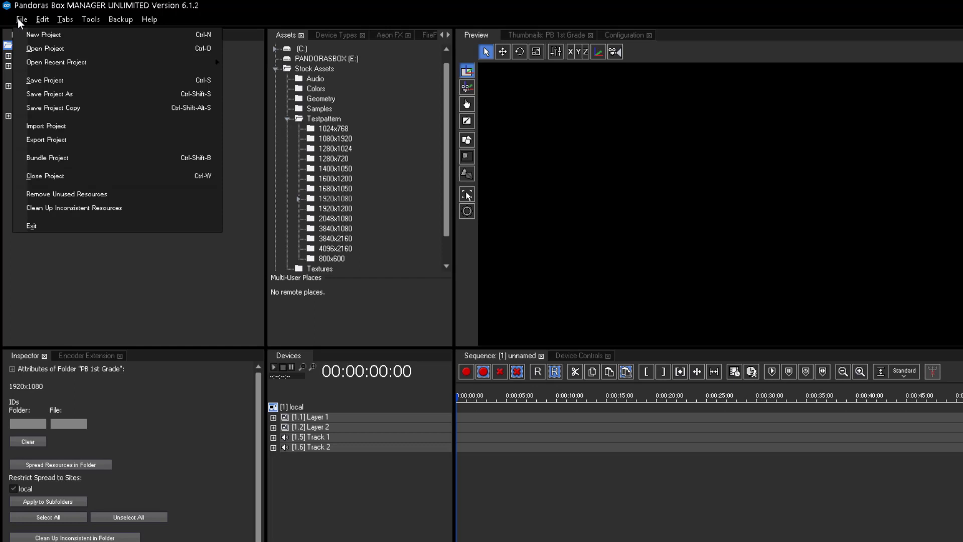
left_click(39, 76)
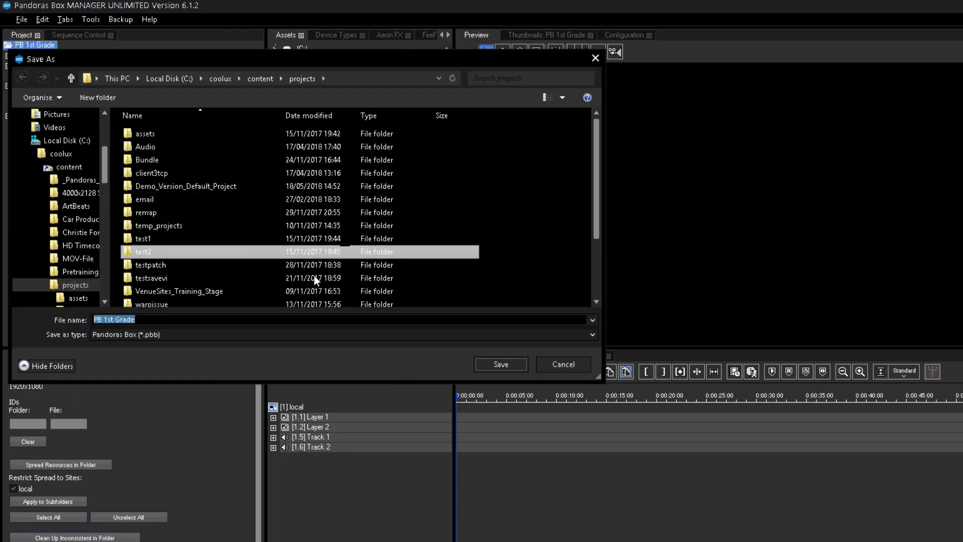
left_click(483, 369)
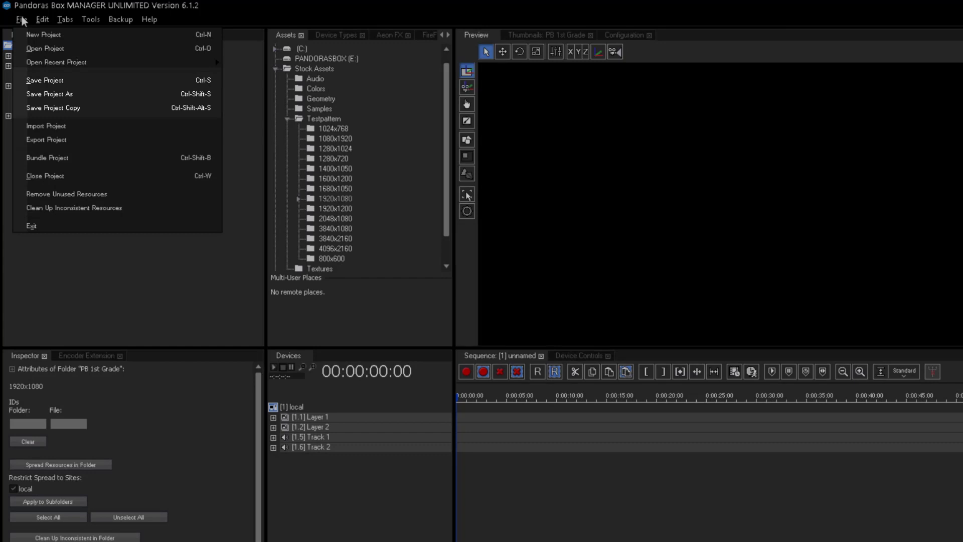
left_click(22, 20)
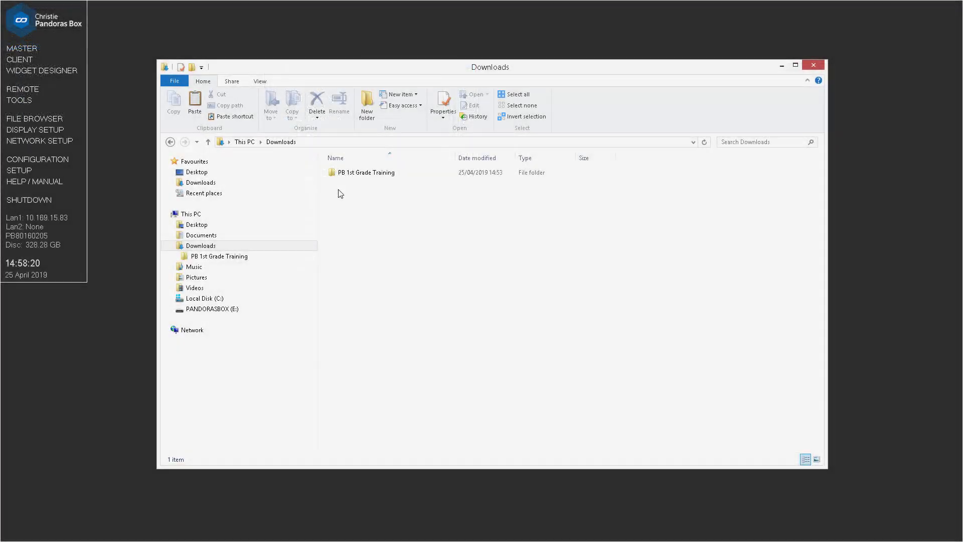
- Copy the PB 1st Grade Training folder from Downloads
left_click(340, 173)
right_click(341, 174)
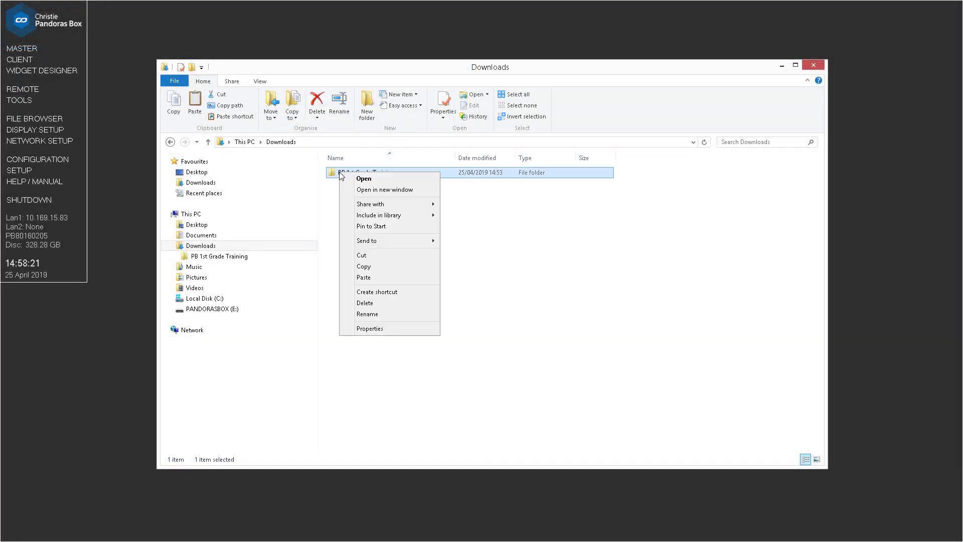
left_click(366, 268)
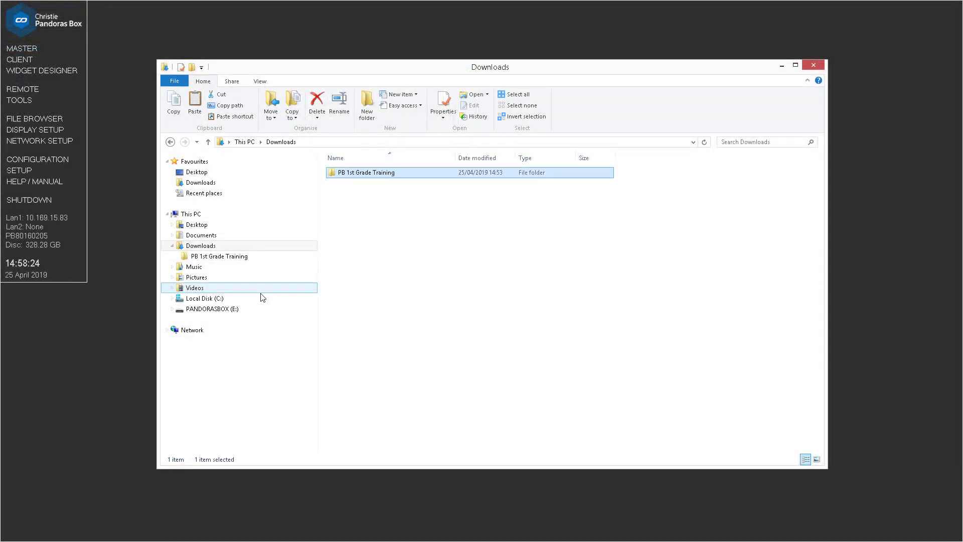
- Paste it into the assets folder of C:\coolux\content\projects\PB 1st Grade
left_click(223, 302)
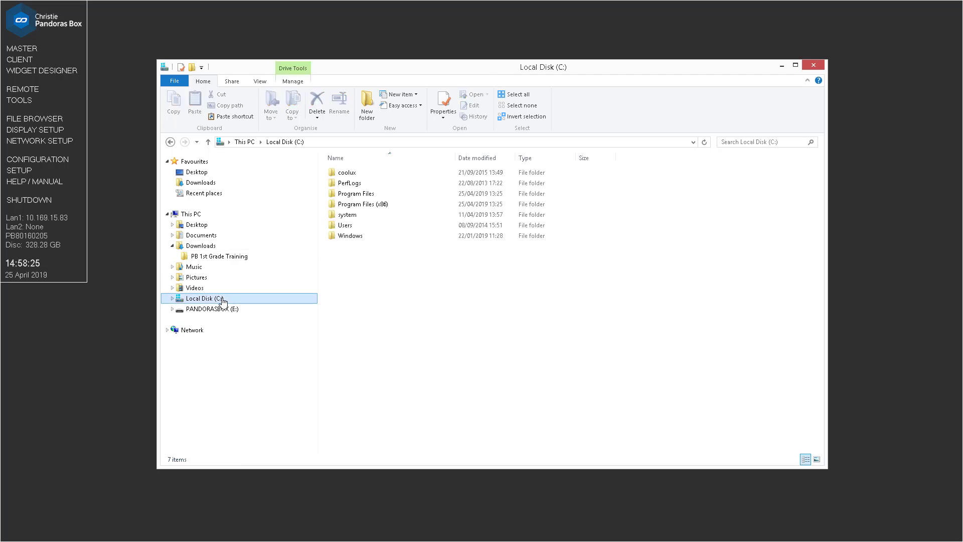
left_click(355, 175)
double_click(356, 175)
double_click(351, 174)
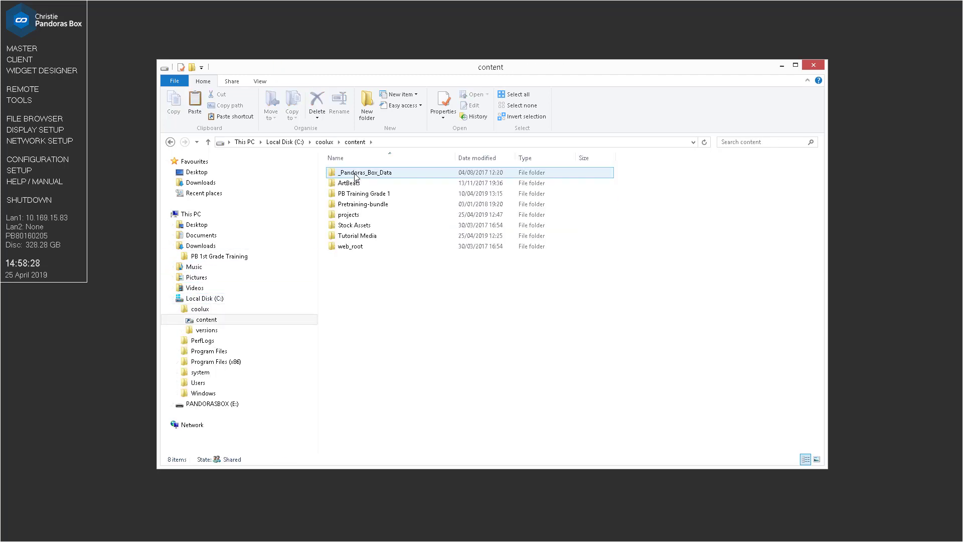
left_click(355, 194)
double_click(353, 215)
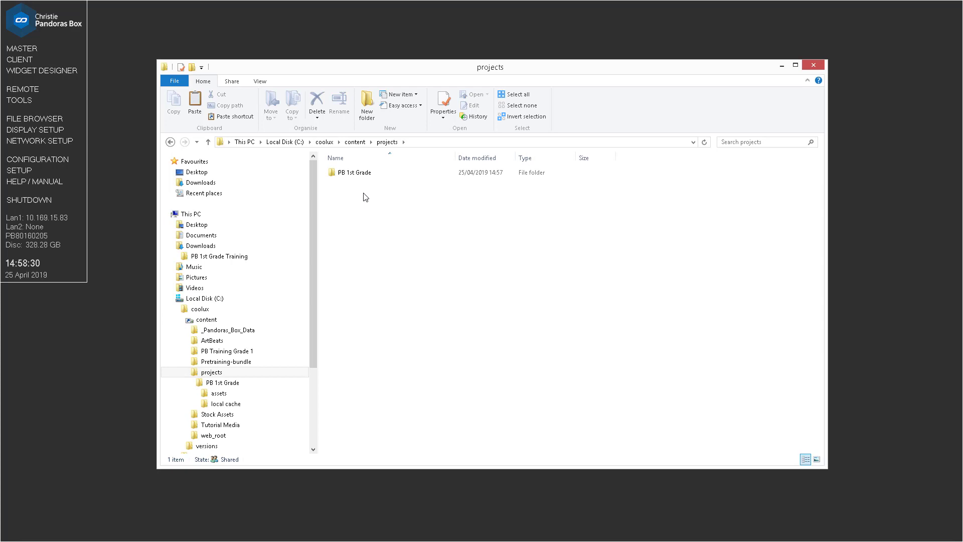
left_click(369, 176)
double_click(369, 177)
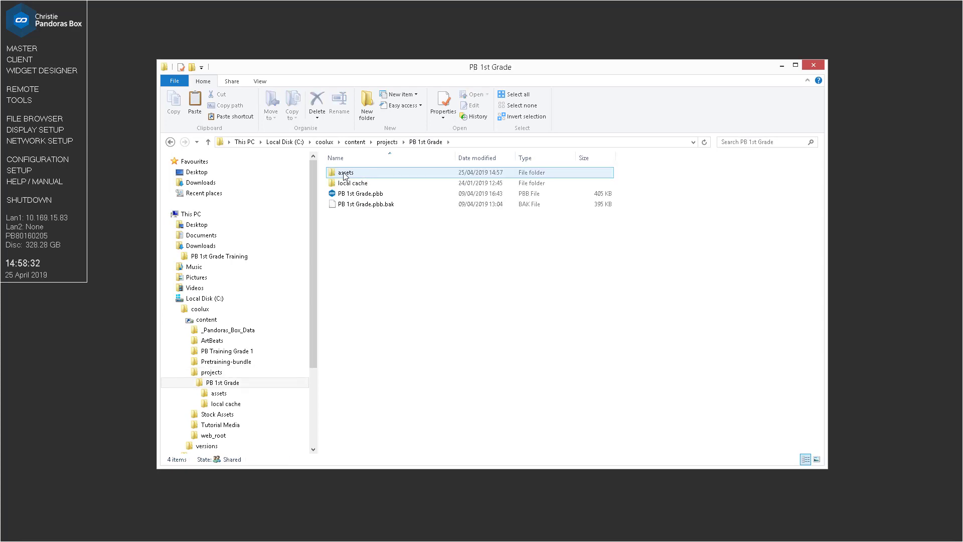
right_click(345, 175)
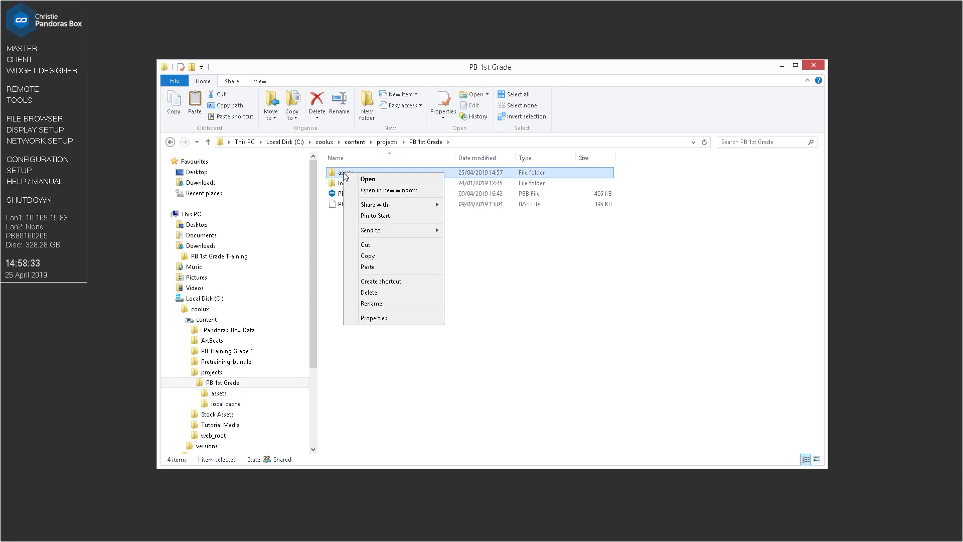
left_click(369, 267)
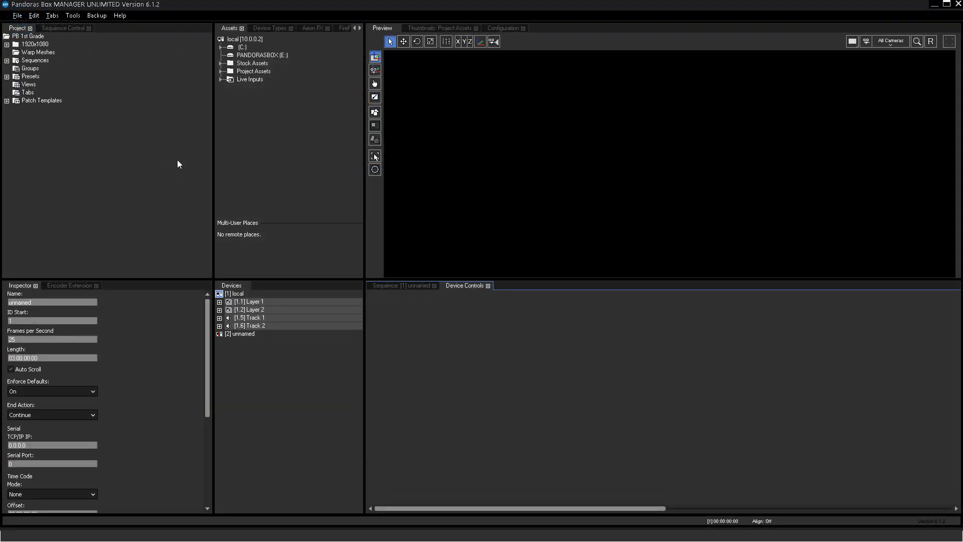
left_click(221, 70)
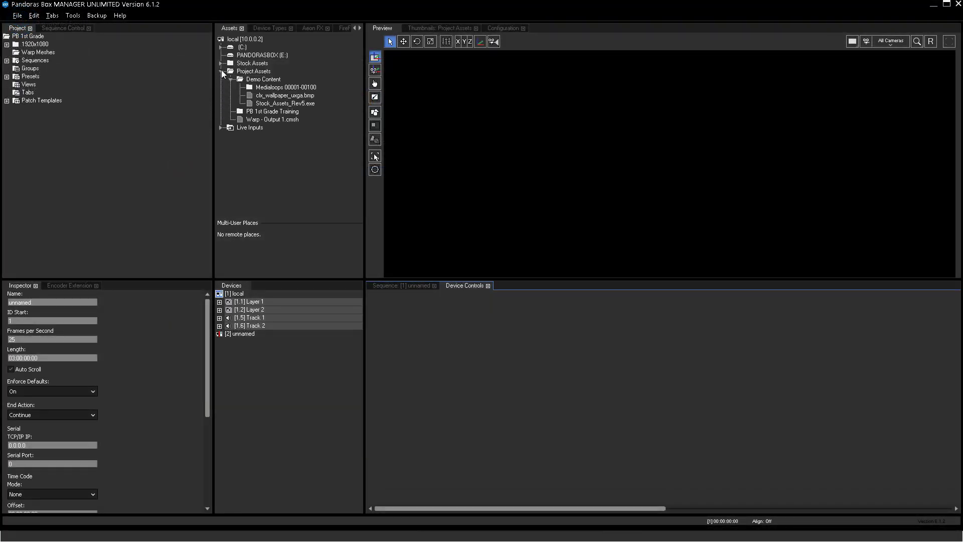
left_click_drag(253, 87, 202, 99)
left_click_drag(20, 143, 19, 144)
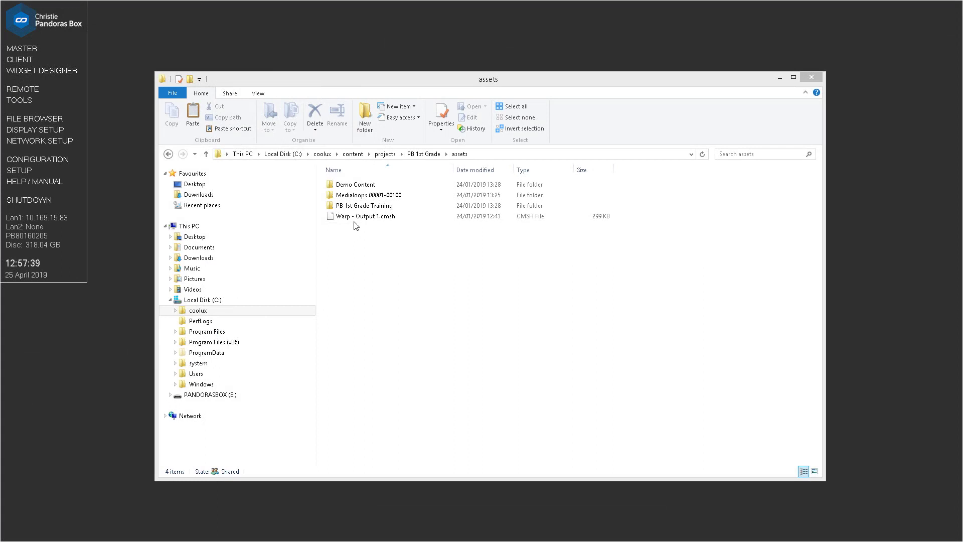
- Delete Warp - Output 1.cmsh from the PB 1st Grade assets folder, confirming the deletion
right_click(359, 219)
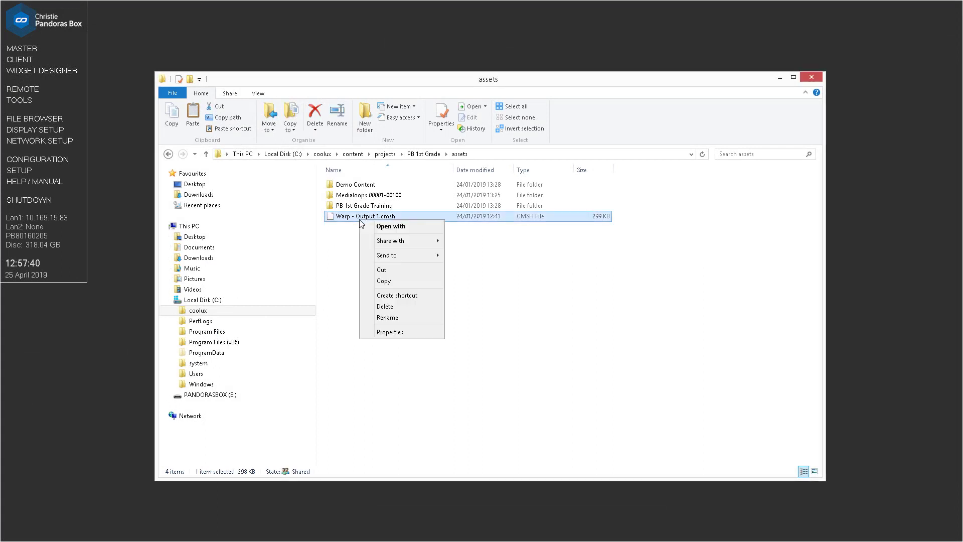
left_click(386, 306)
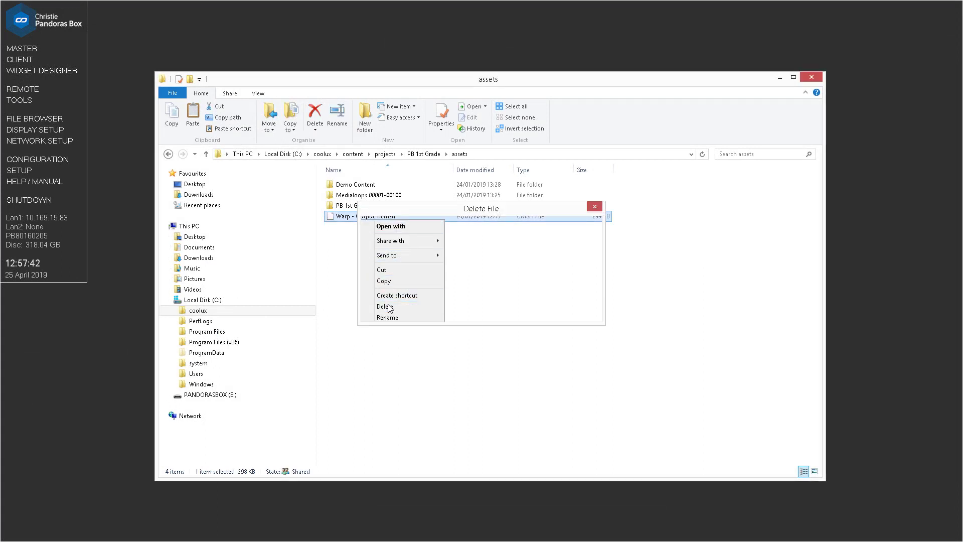
left_click(521, 309)
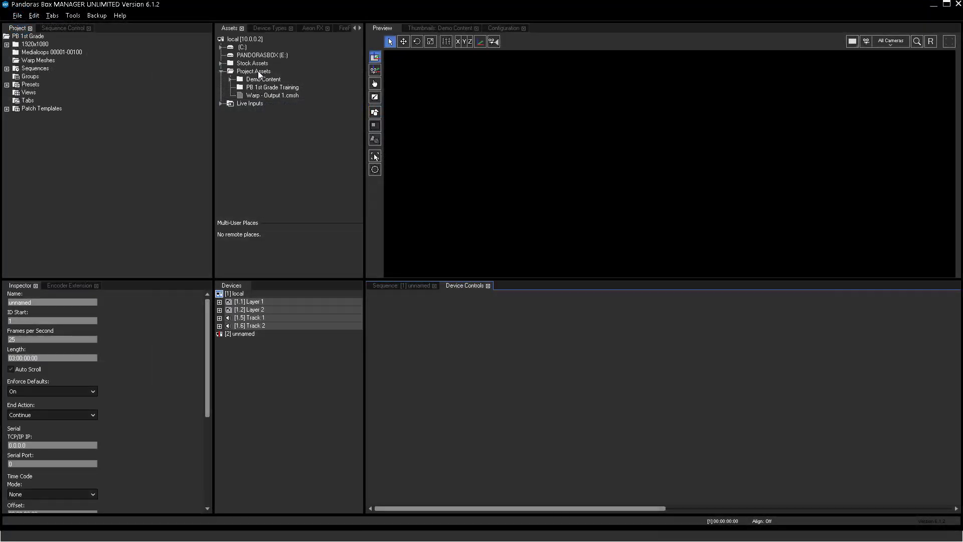
- Refresh the Project Assets folder so PB 1st Grade Training appears beside Demo Content and Medialoops
right_click(258, 71)
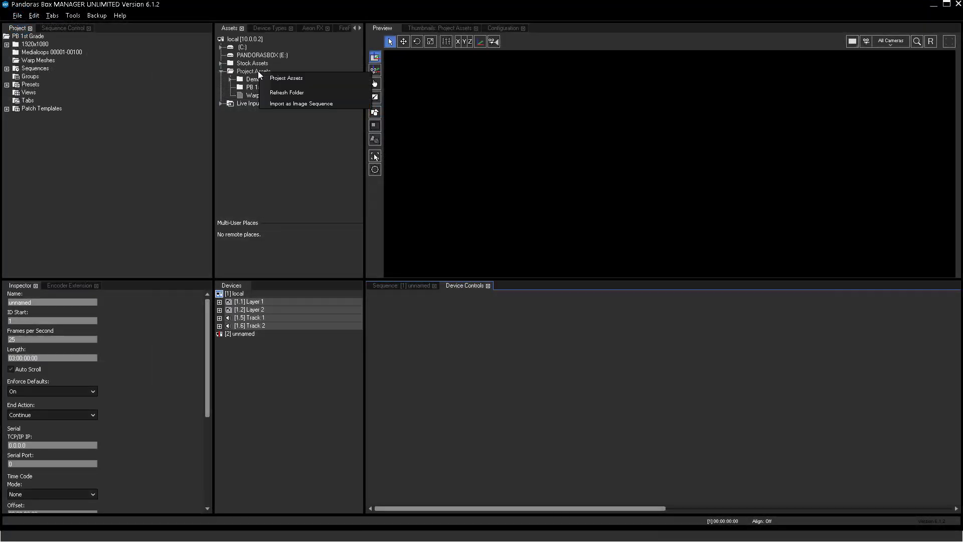
left_click(277, 91)
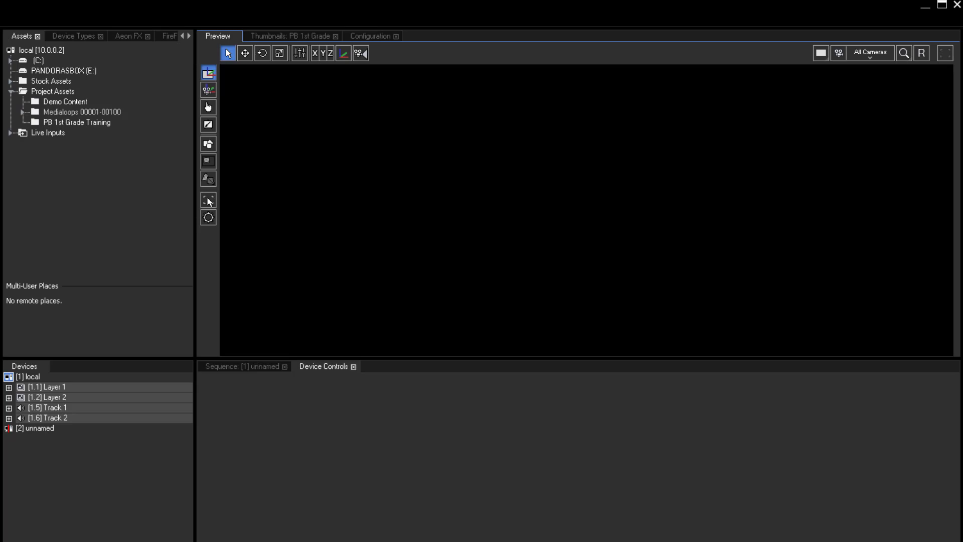
left_click(66, 113)
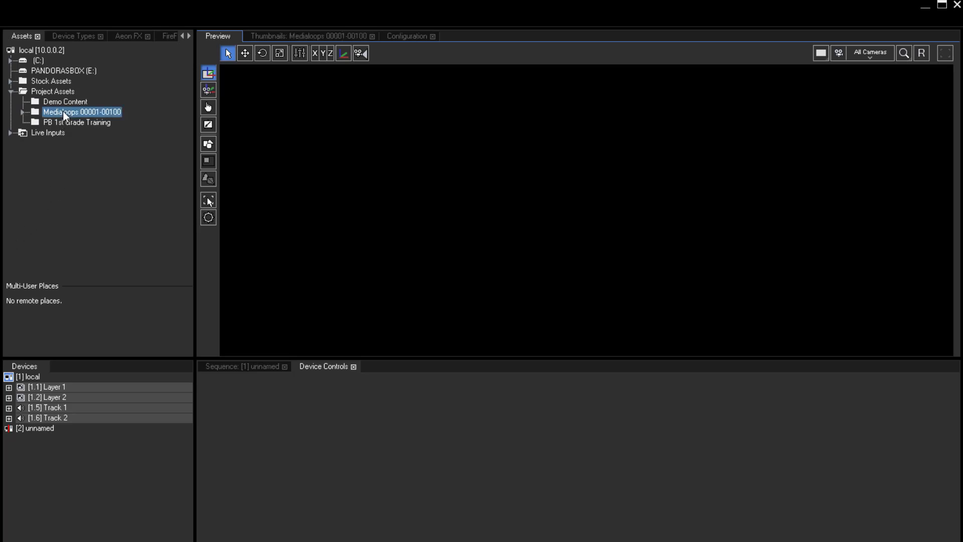
left_click(268, 36)
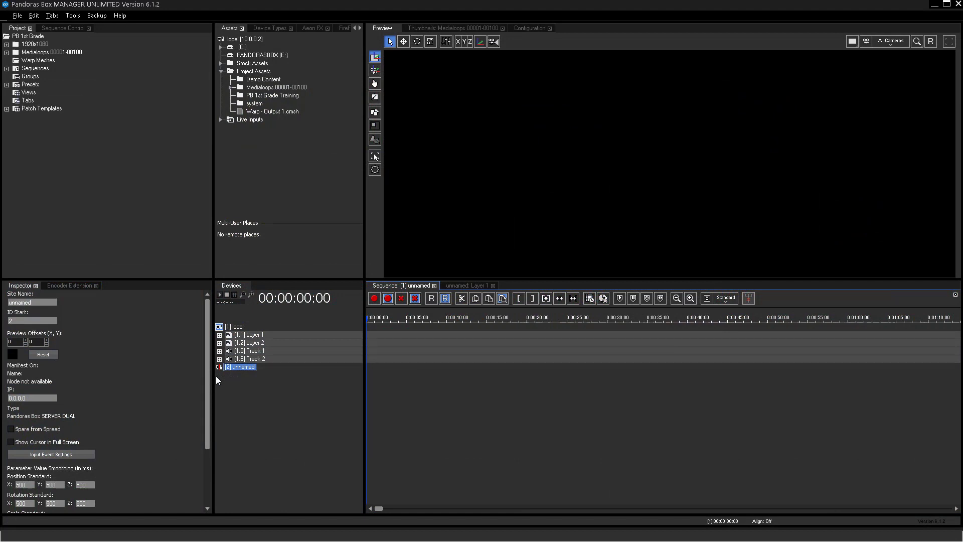
- Expand [2] unnamed to list Layers 1, 2, 17, 18, two tracks, two cameras and two outputs
left_click(220, 368)
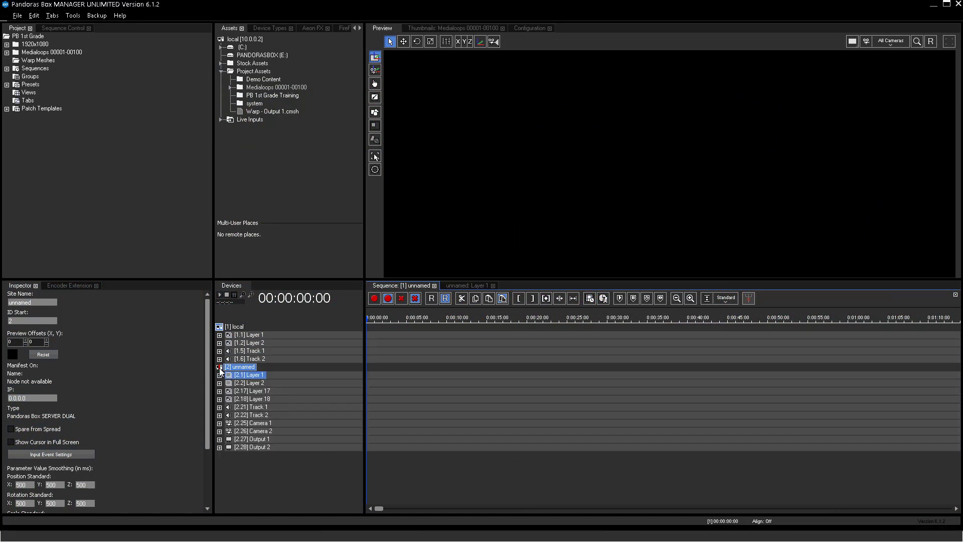
- Place the 00001 alphabet loop clip on [2.1] Layer 1 and set the playhead to 00:00:07:05
double_click(11, 53)
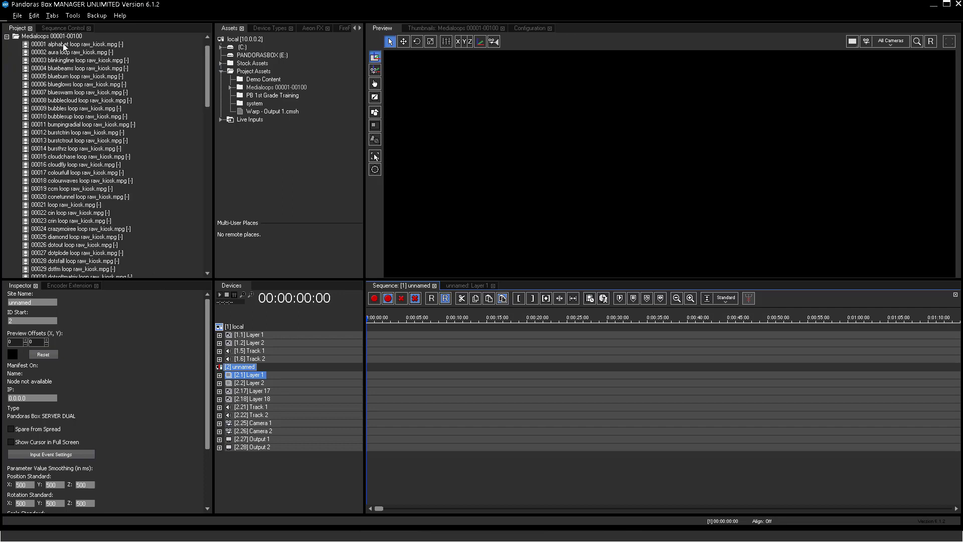
left_click_drag(64, 45, 412, 374)
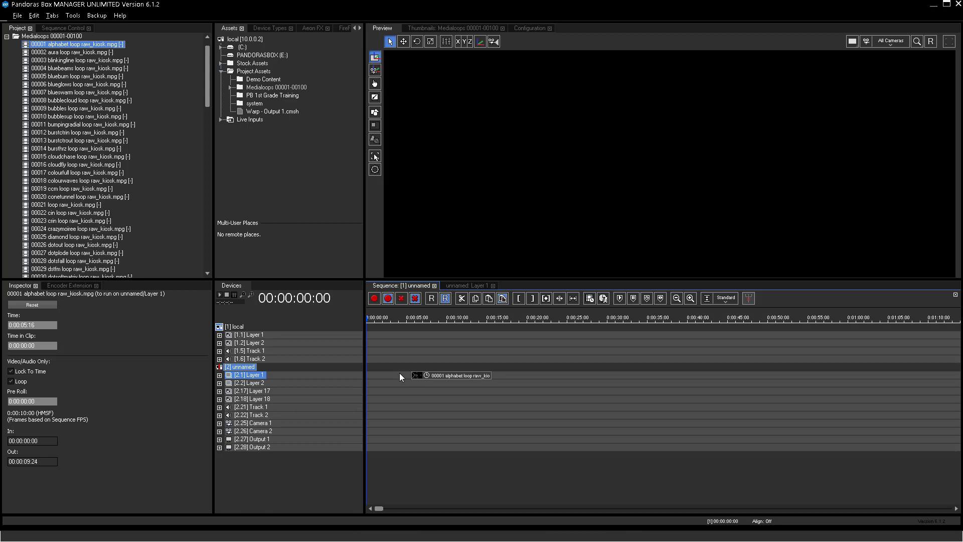
left_click(425, 318)
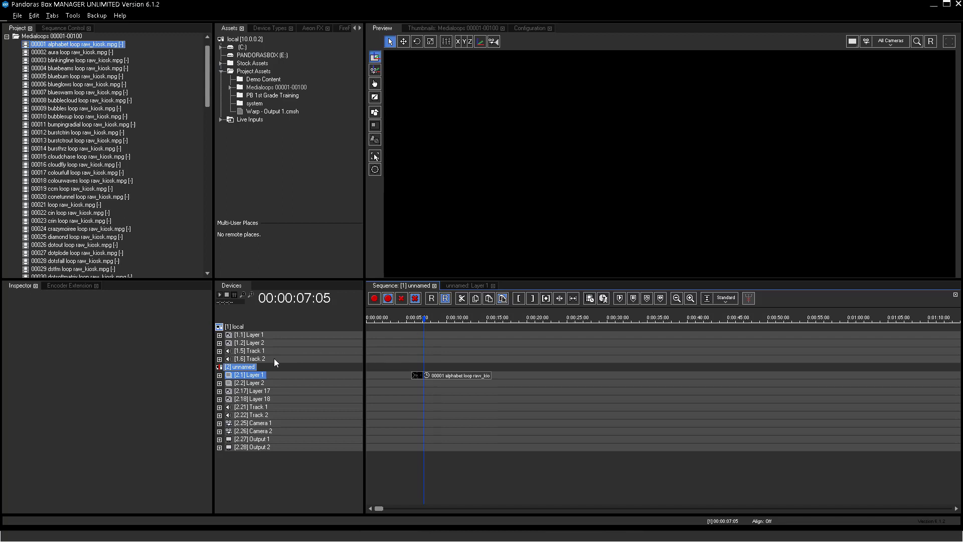
- Toggle the preview for the [2] unnamed site to show the alphabet loop letters
right_click(237, 366)
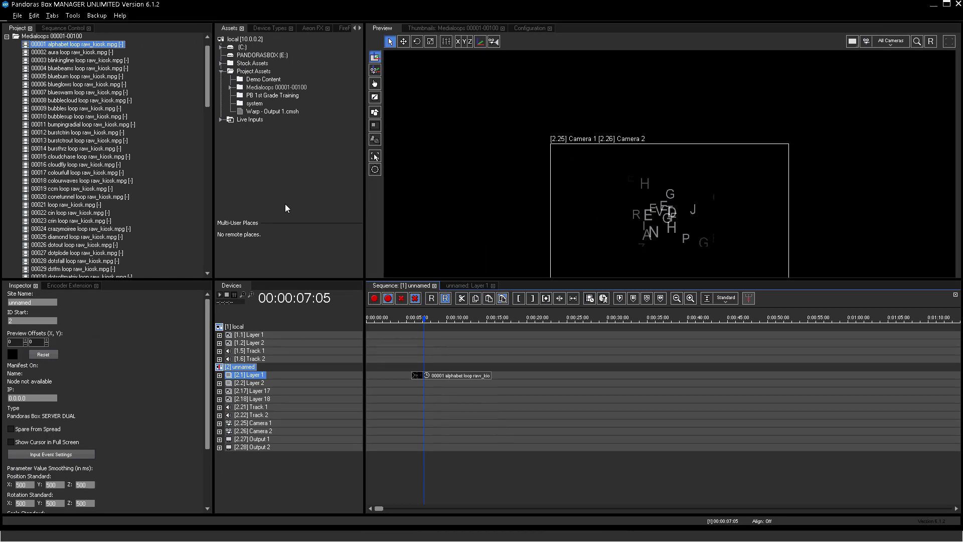
- Play the sequence, pause and resume it, scrub back to about 00:00:08:14, and play again
left_click(221, 296)
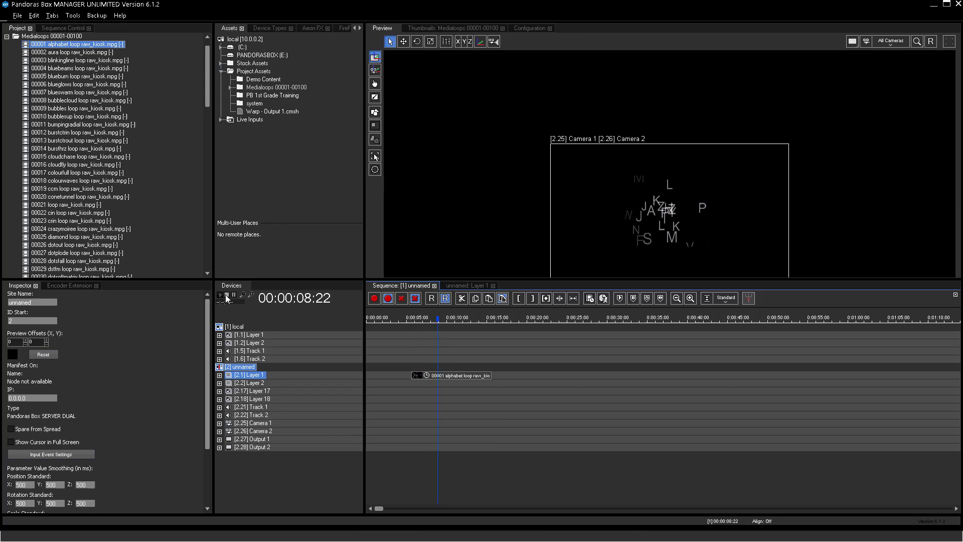
key("space")
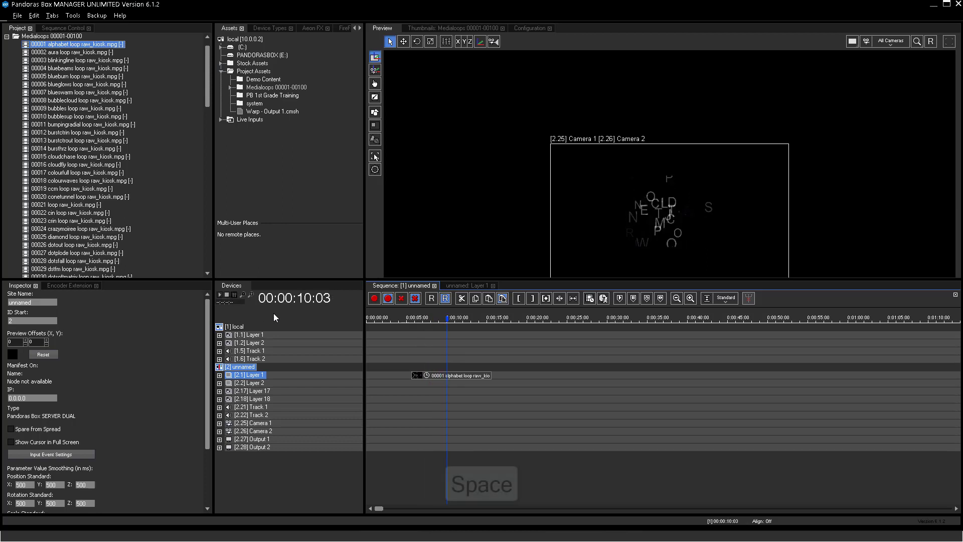
key("space")
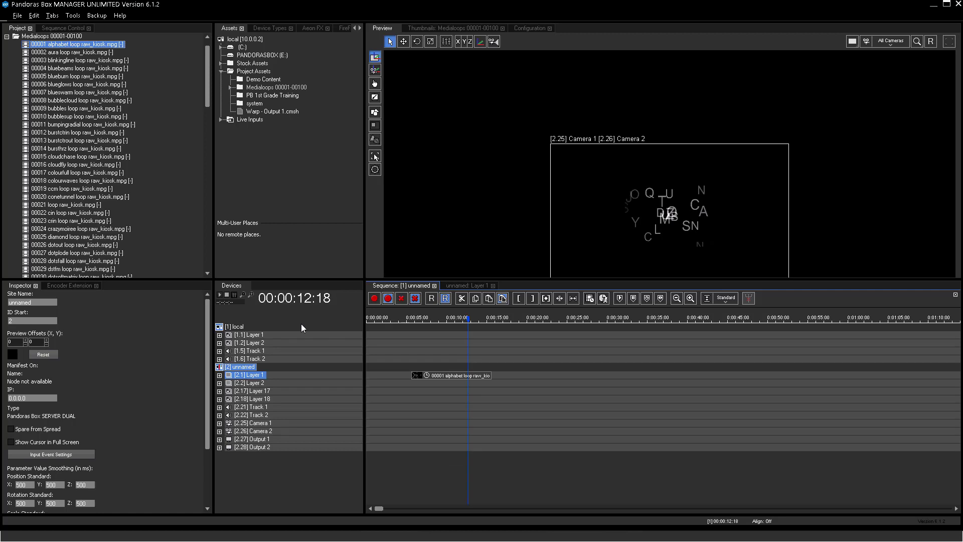
left_click_drag(469, 323, 423, 323)
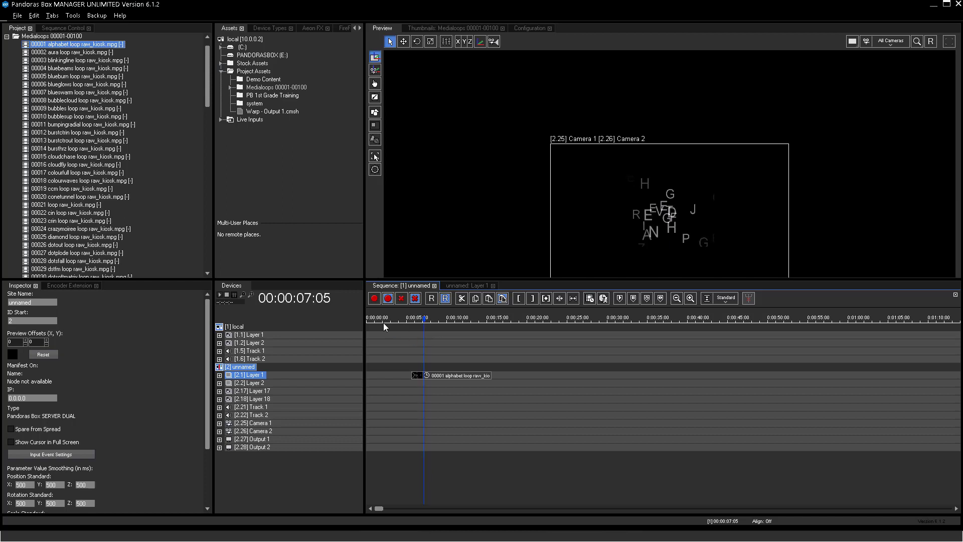
key("space")
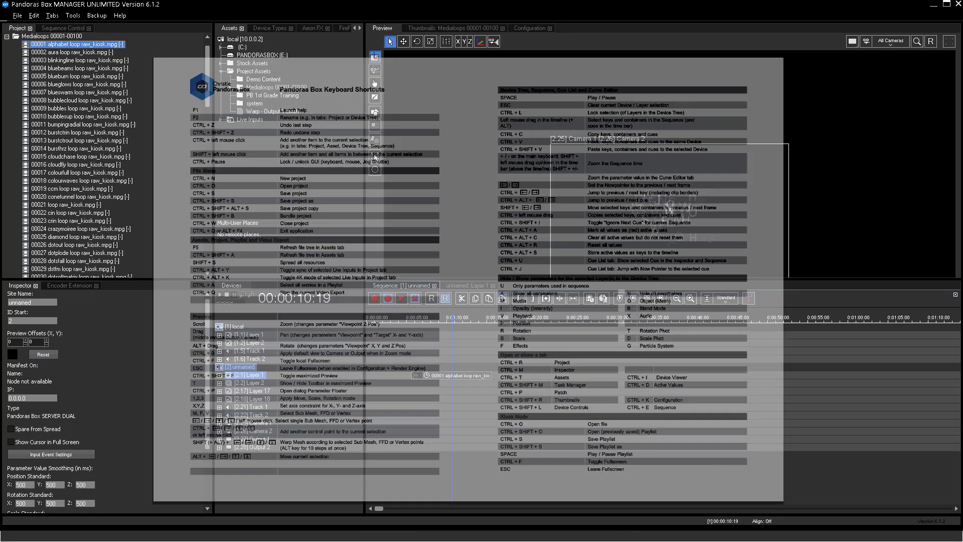
- Save the PB 1st Grade project with Ctrl+S until 'Project Save completed' shows
key("ctrl+s")
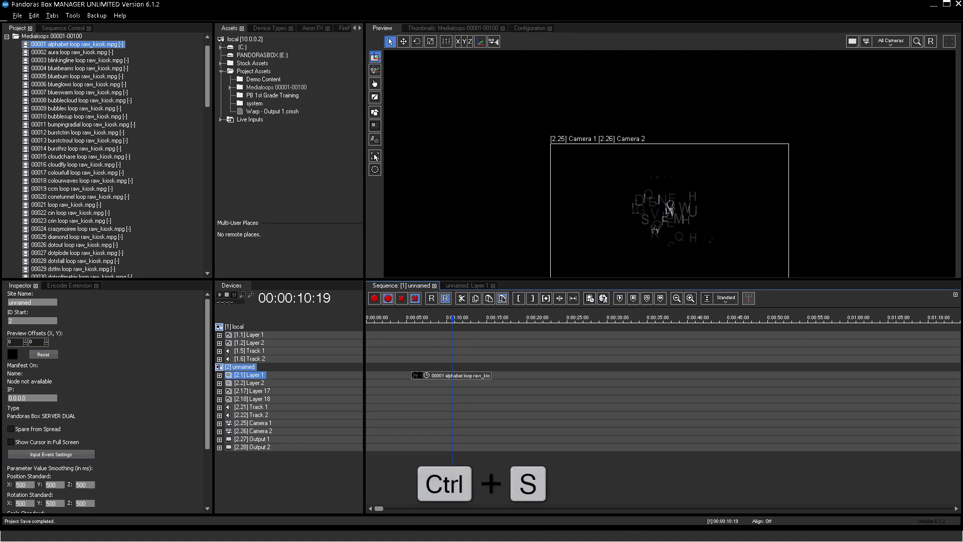